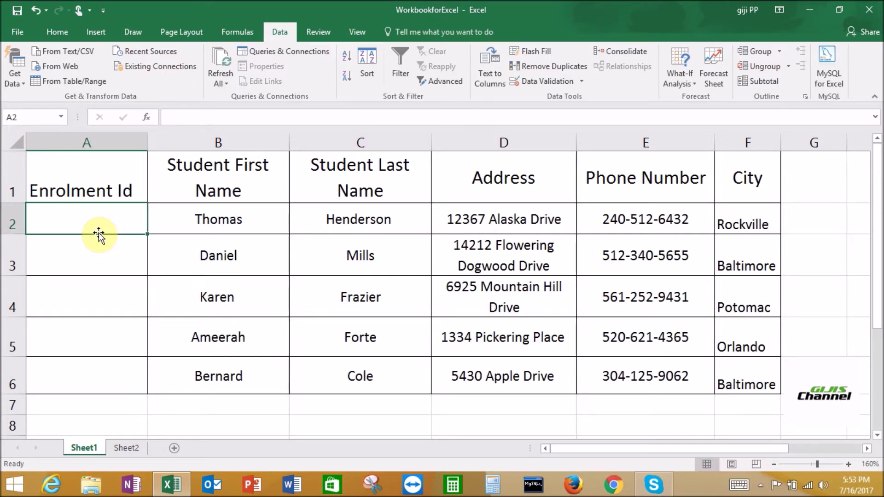
Step: Enter the trial IDs 1, 2 and 1 in cells A2:A4
{"action": "type", "text": "1"}
{"action": "key", "text": "Return"}
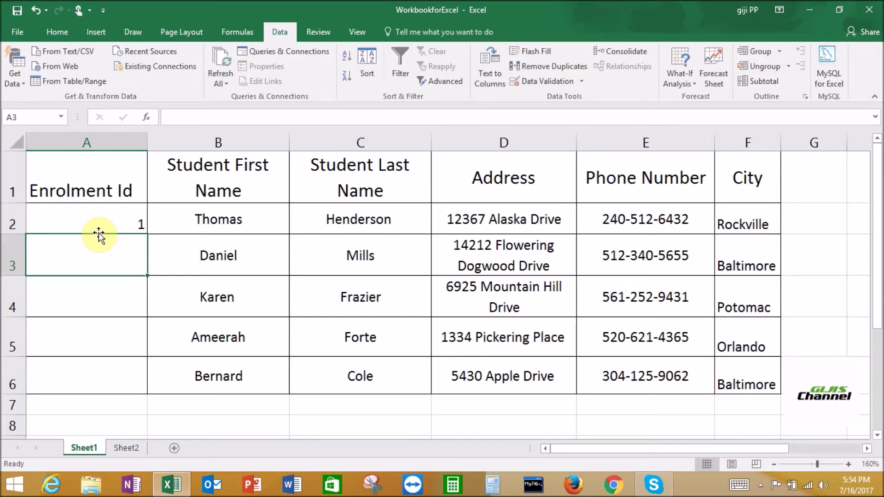
{"action": "type", "text": "2"}
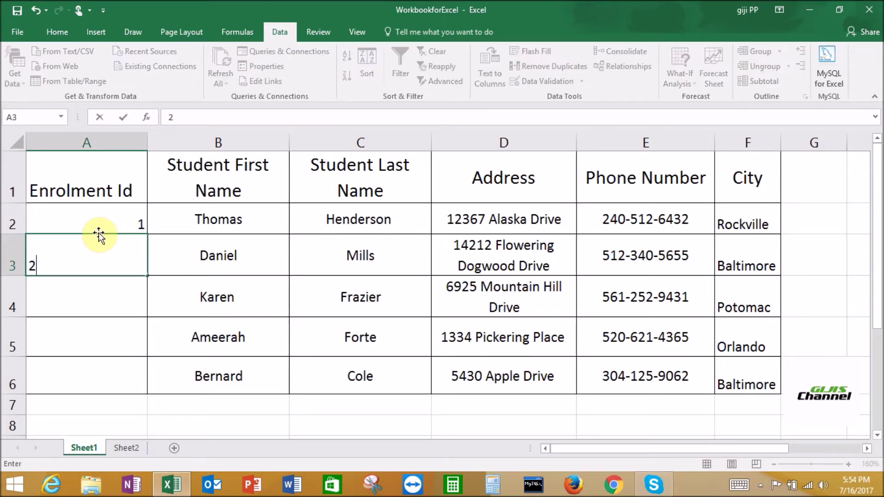
{"action": "key", "text": "Return"}
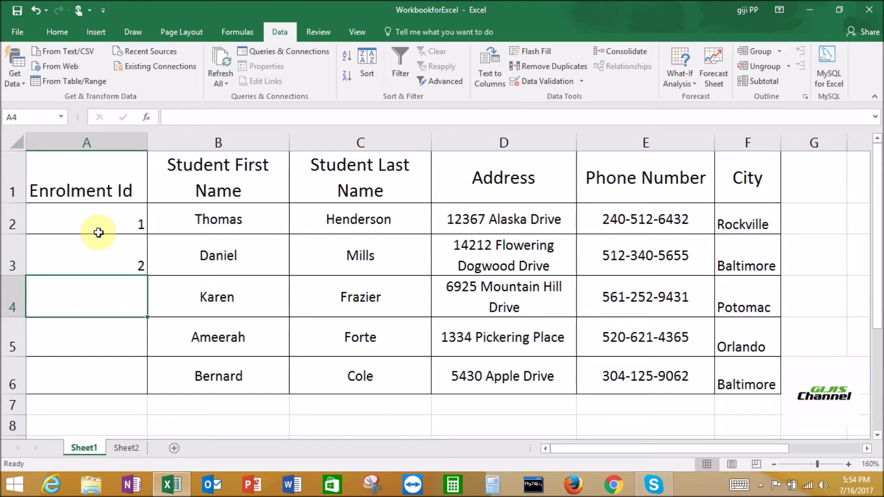
{"action": "type", "text": "1"}
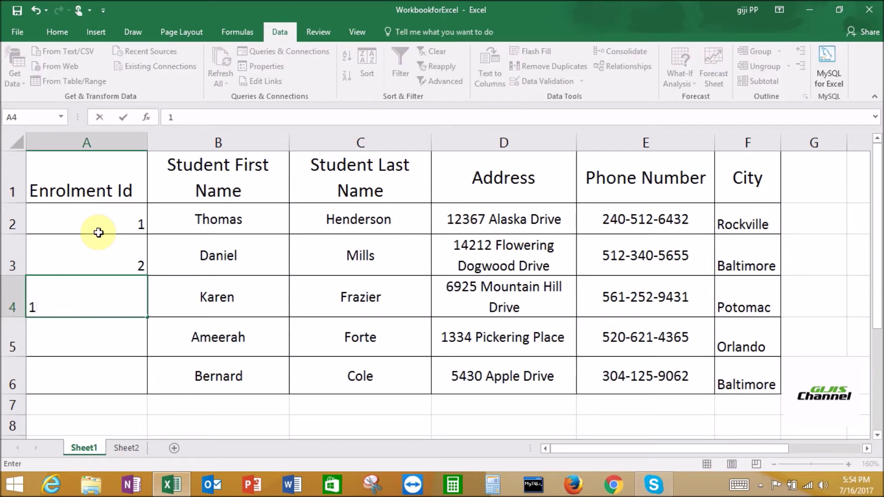
{"action": "key", "text": "Return"}
Step: Center-align the Enrolment Id cells A2:A6
{"action": "left_click_drag", "start_coordinate": [105, 225], "coordinate": [139, 378]}
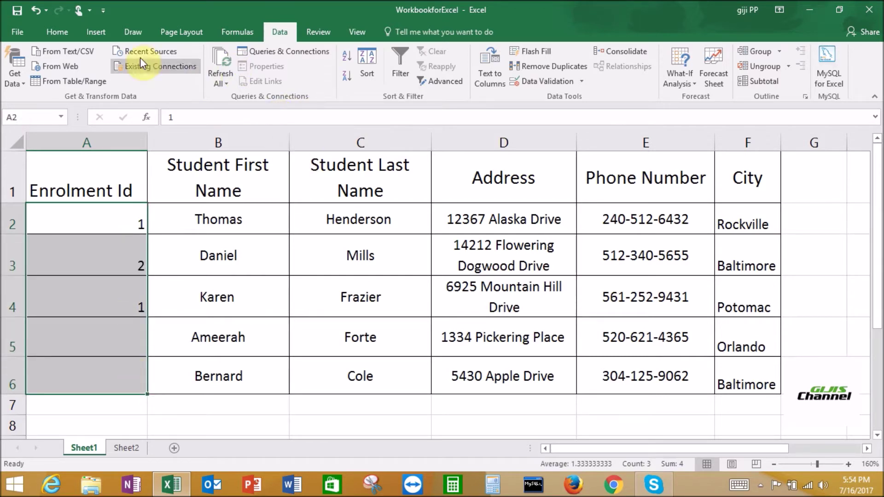
{"action": "left_click", "coordinate": [57, 32]}
{"action": "left_click", "coordinate": [258, 77]}
Step: Delete the trial IDs so the Enrolment Id cells are empty again
{"action": "left_click", "coordinate": [123, 296]}
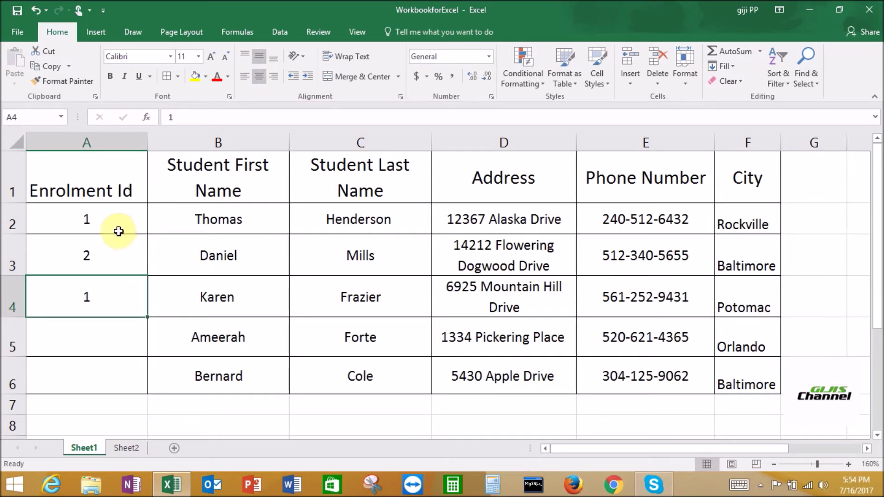
{"action": "left_click_drag", "start_coordinate": [115, 220], "coordinate": [115, 297]}
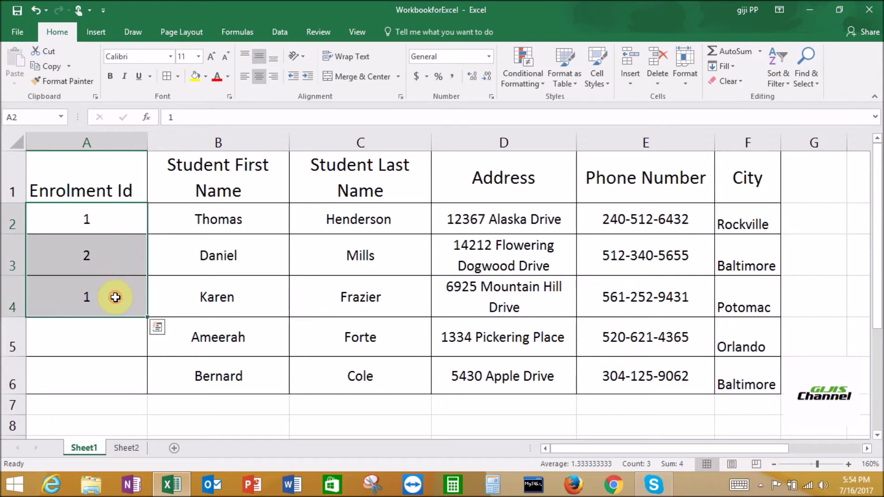
{"action": "key", "text": "Delete"}
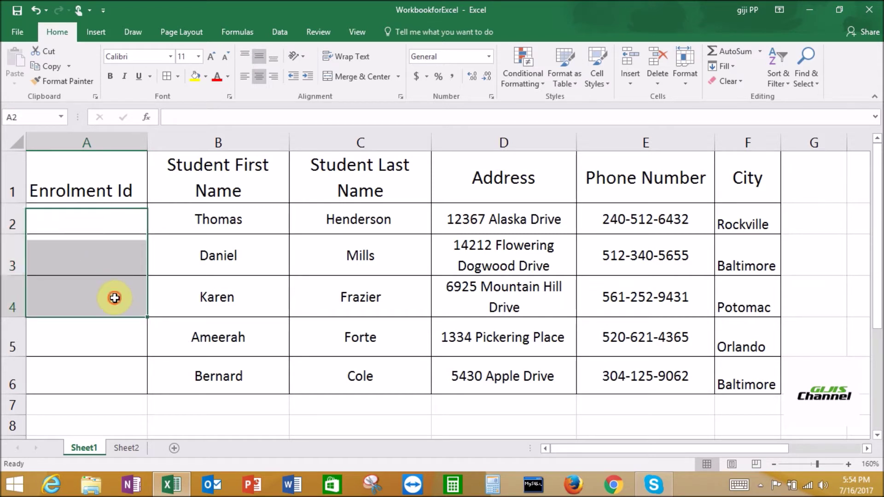
Step: Select the whole Enrolment Id column A
{"action": "left_click", "coordinate": [115, 294]}
{"action": "left_click", "coordinate": [107, 271]}
{"action": "left_click", "coordinate": [98, 224]}
{"action": "left_click", "coordinate": [107, 270]}
{"action": "left_click", "coordinate": [102, 303]}
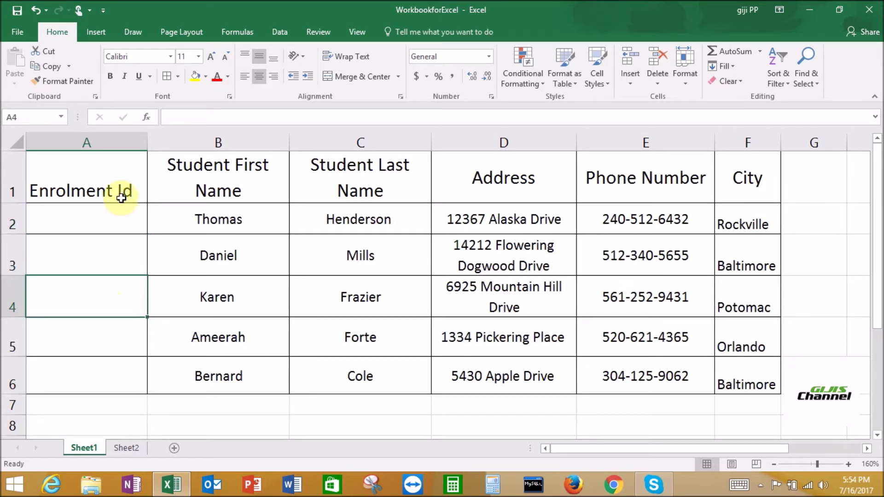
{"action": "left_click", "coordinate": [95, 144]}
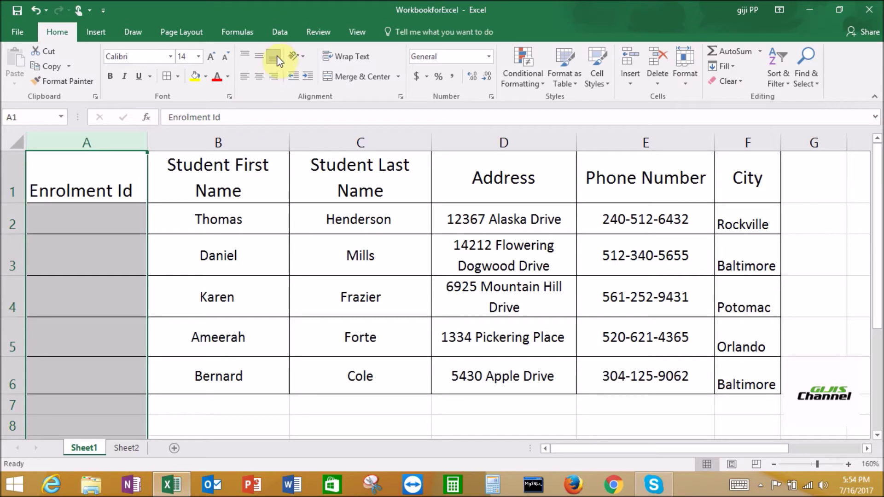
Step: Open the Data Validation dialog from the Data tab
{"action": "left_click", "coordinate": [280, 34]}
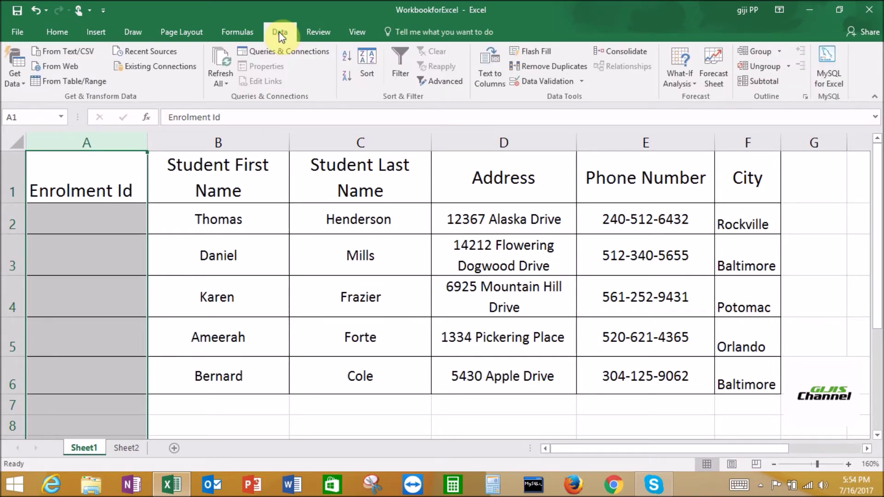
{"action": "left_click", "coordinate": [583, 82]}
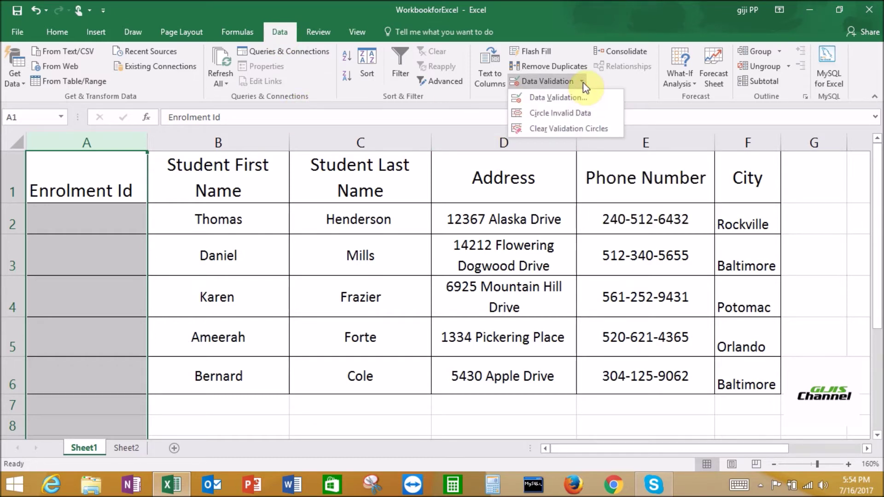
{"action": "left_click", "coordinate": [562, 101]}
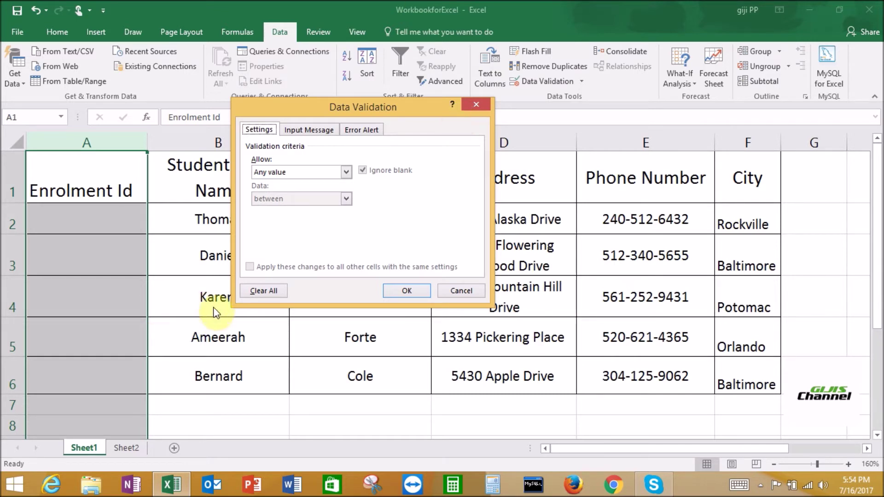
Step: Set the validation Allow type to Custom, ready to enter a formula
{"action": "left_click", "coordinate": [346, 172]}
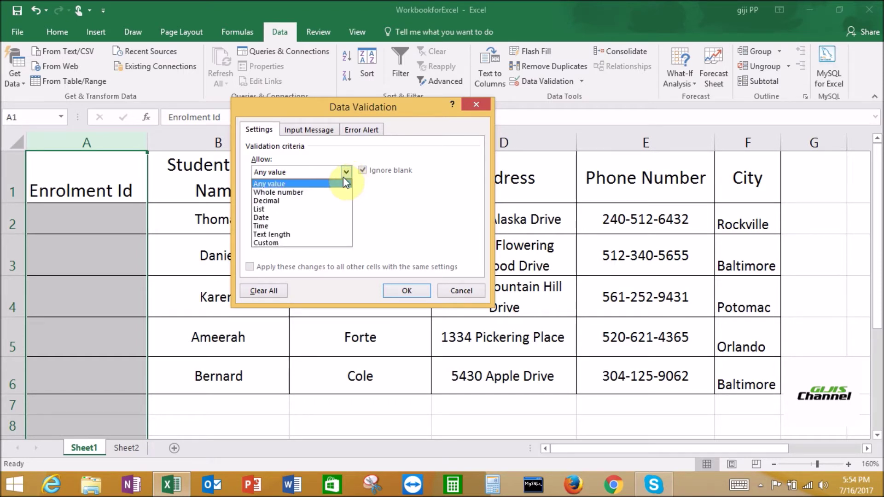
{"action": "left_click", "coordinate": [283, 245]}
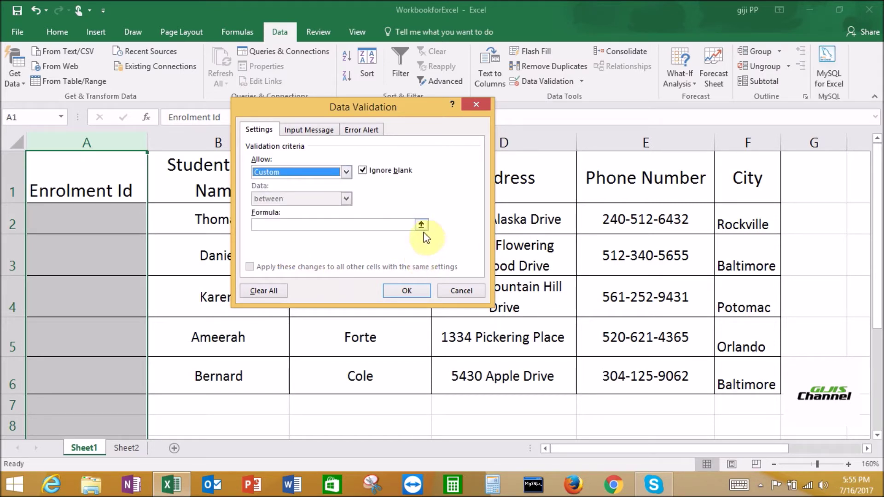
{"action": "left_click", "coordinate": [340, 225]}
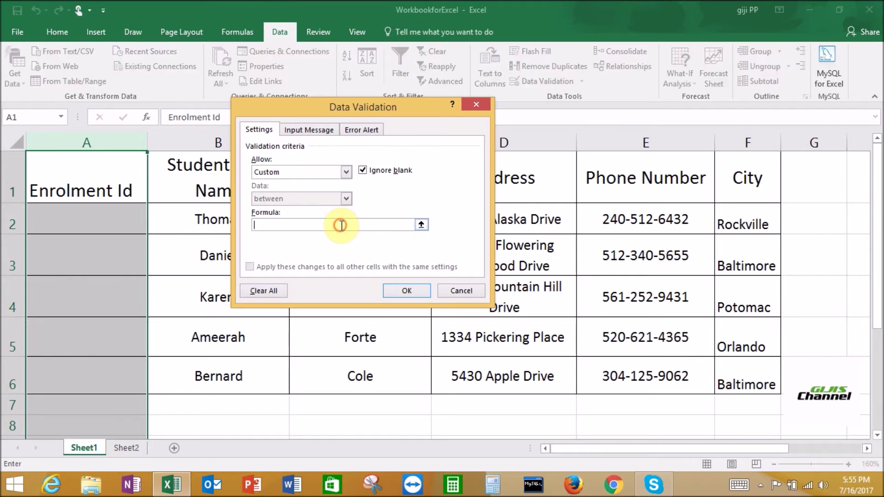
Step: Build the custom validation formula =COUNTIF(A:A,A1)=1 by picking column A and cell A1
{"action": "left_click", "coordinate": [421, 225]}
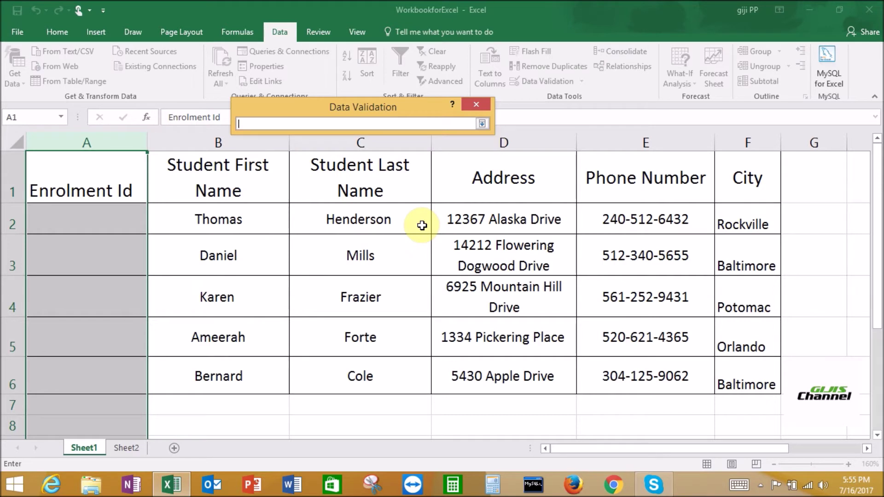
{"action": "type", "text": "=COUNTIF("}
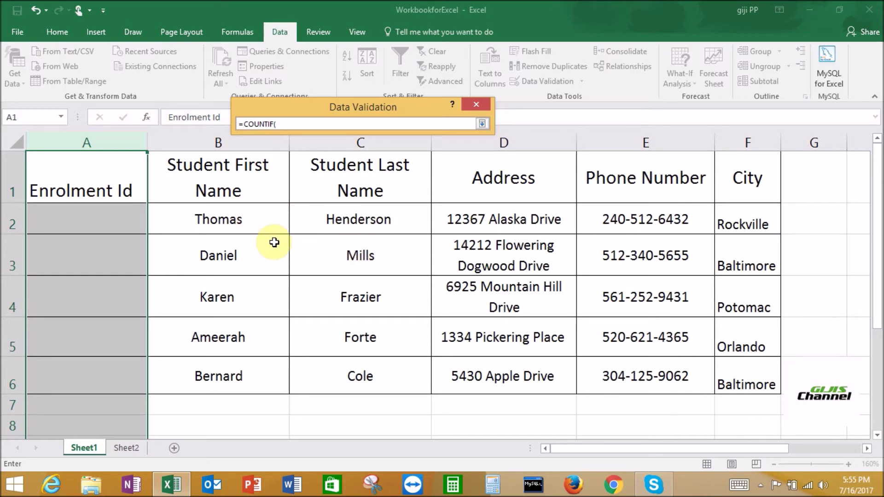
{"action": "left_click", "coordinate": [103, 139]}
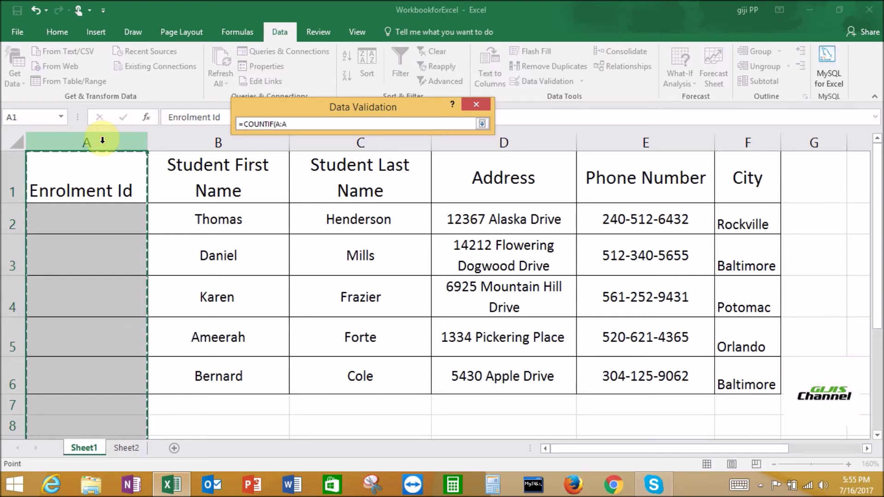
{"action": "left_click", "coordinate": [292, 125]}
{"action": "type", "text": ","}
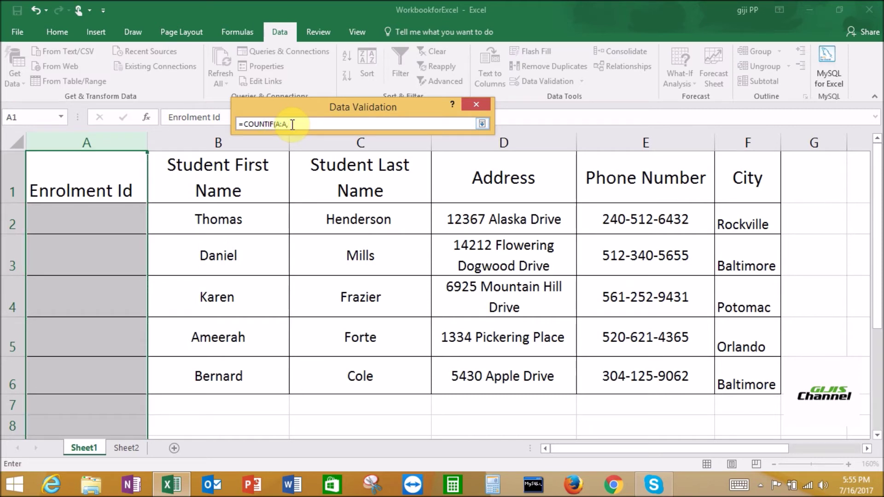
{"action": "left_click", "coordinate": [119, 184]}
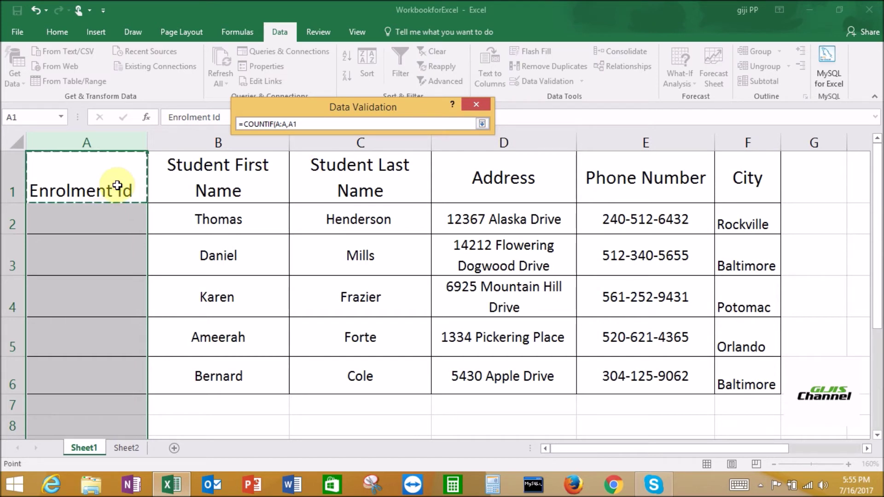
{"action": "type", "text": ")=1"}
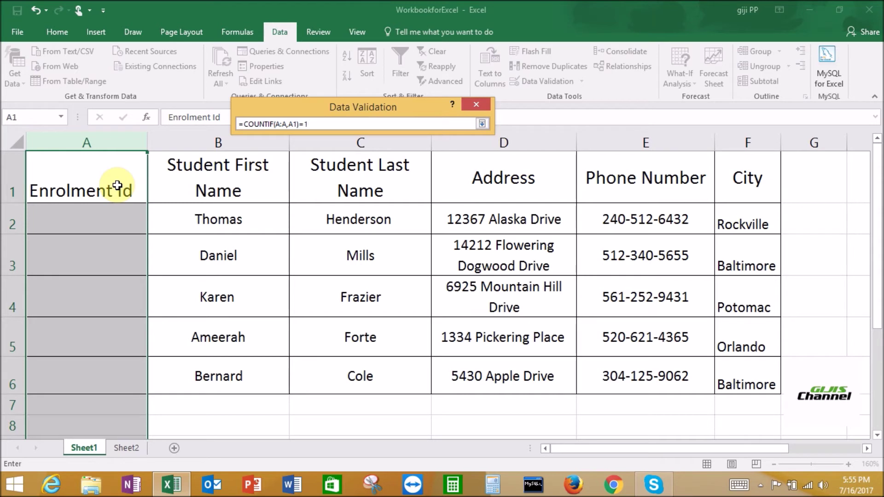
{"action": "key", "text": "Return"}
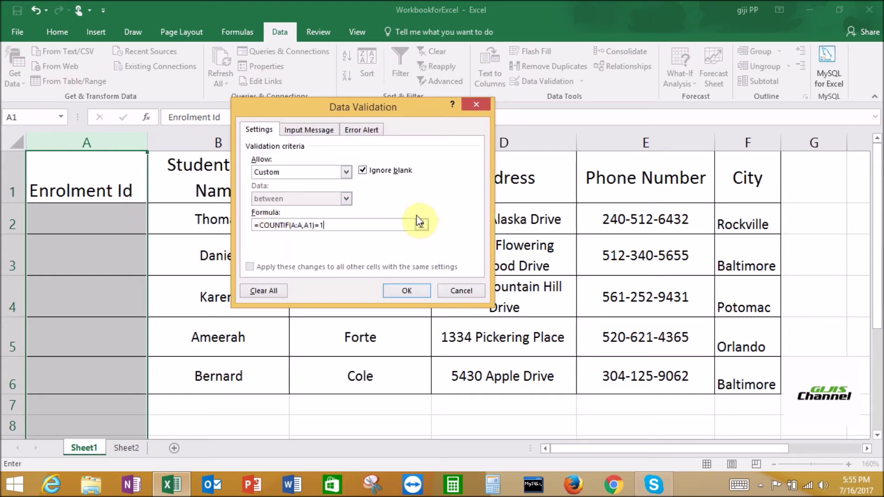
Step: Give the Stop error alert title 'Duplicate' and message 'You have entered duplicate', then apply
{"action": "left_click", "coordinate": [366, 129]}
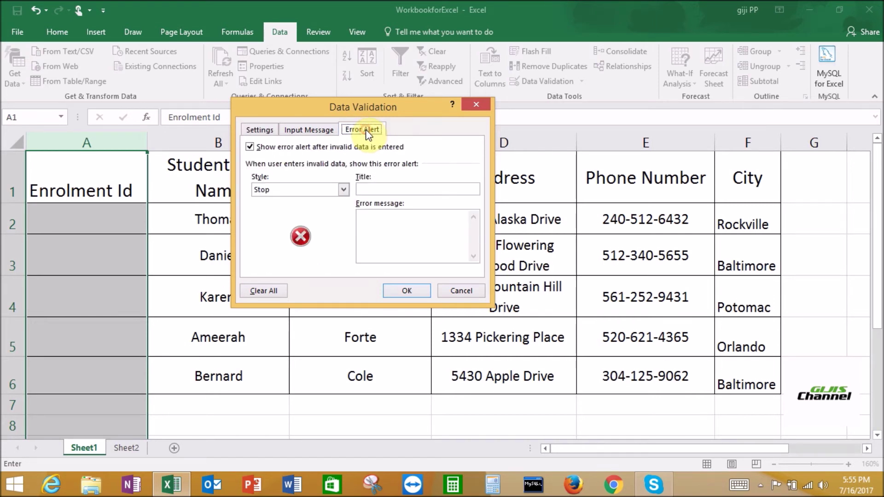
{"action": "left_click", "coordinate": [385, 192]}
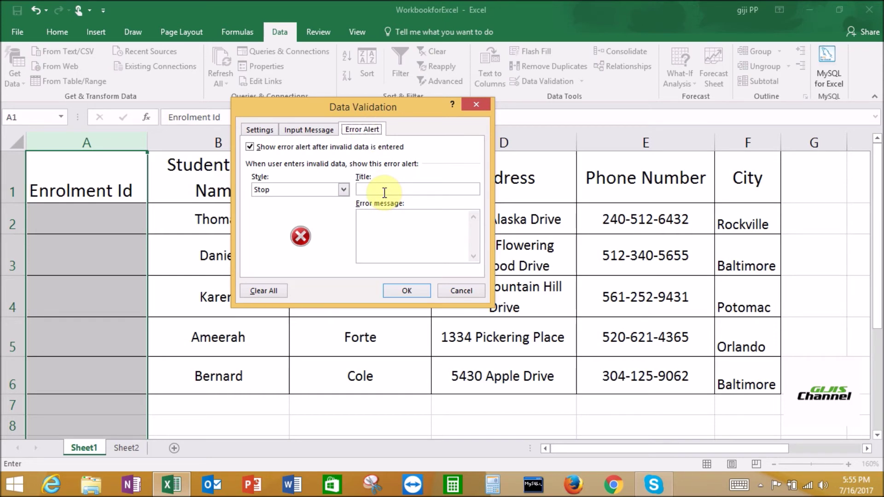
{"action": "left_click", "coordinate": [384, 192]}
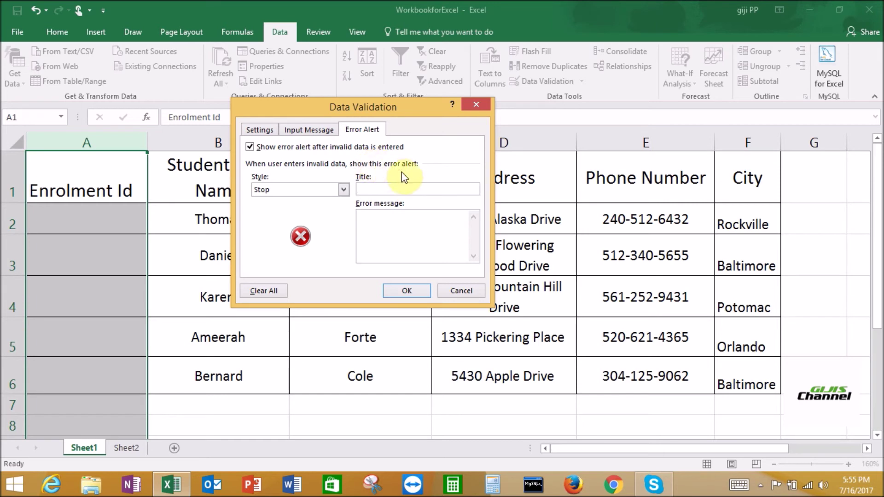
{"action": "type", "text": "Duplicate"}
{"action": "key", "text": "Tab"}
{"action": "type", "text": "You have enetere"}
{"action": "key", "text": "BackSpace"}
{"action": "key", "text": "BackSpace"}
{"action": "key", "text": "BackSpace"}
{"action": "key", "text": "BackSpace"}
{"action": "key", "text": "BackSpace"}
{"action": "type", "text": "tered duplicate"}
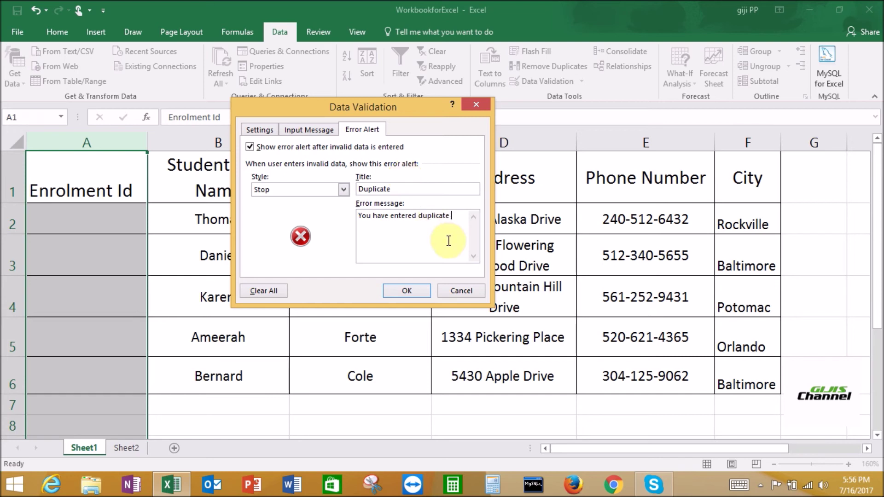
{"action": "left_click", "coordinate": [414, 293]}
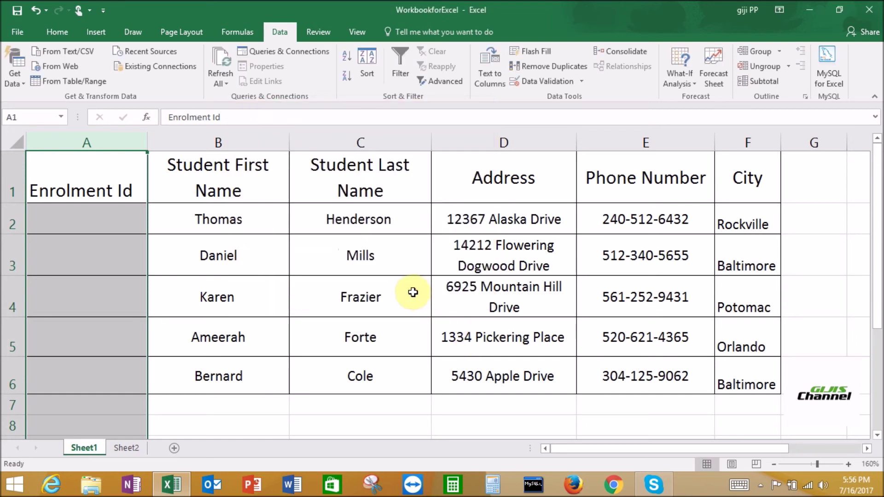
Step: Enter IDs 1 and 2 in A2:A3 and cancel the rejected duplicate 1
{"action": "left_click", "coordinate": [80, 229]}
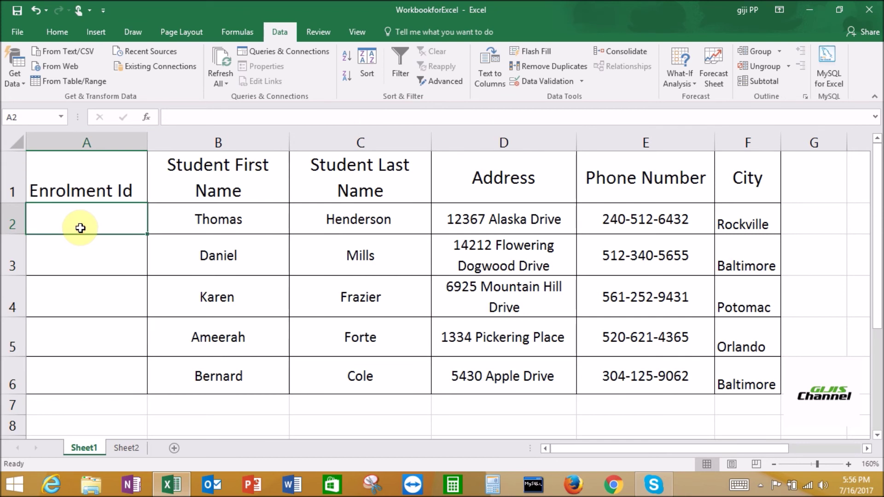
{"action": "type", "text": "1"}
{"action": "key", "text": "Return"}
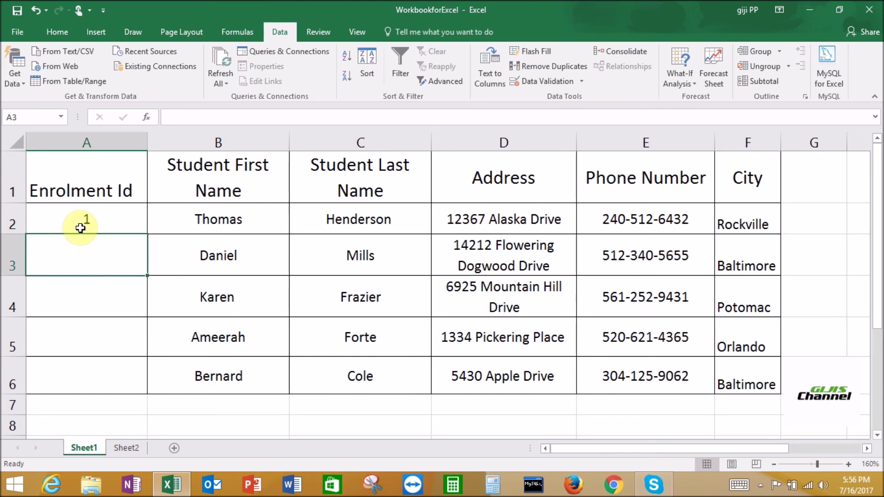
{"action": "type", "text": "2"}
{"action": "key", "text": "Return"}
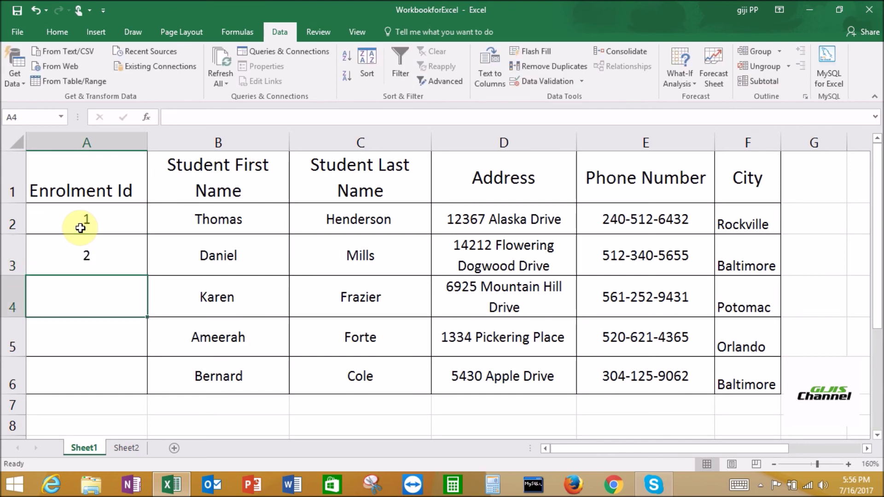
{"action": "type", "text": "1"}
{"action": "key", "text": "Return"}
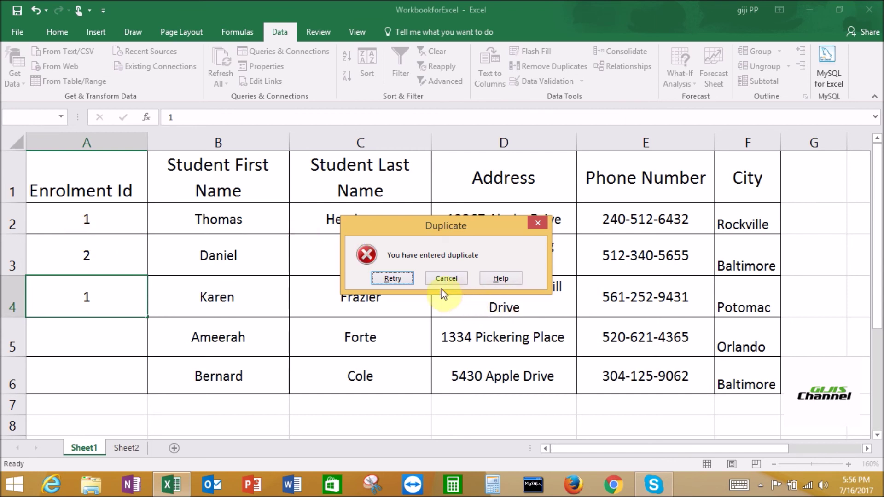
{"action": "left_click", "coordinate": [454, 282]}
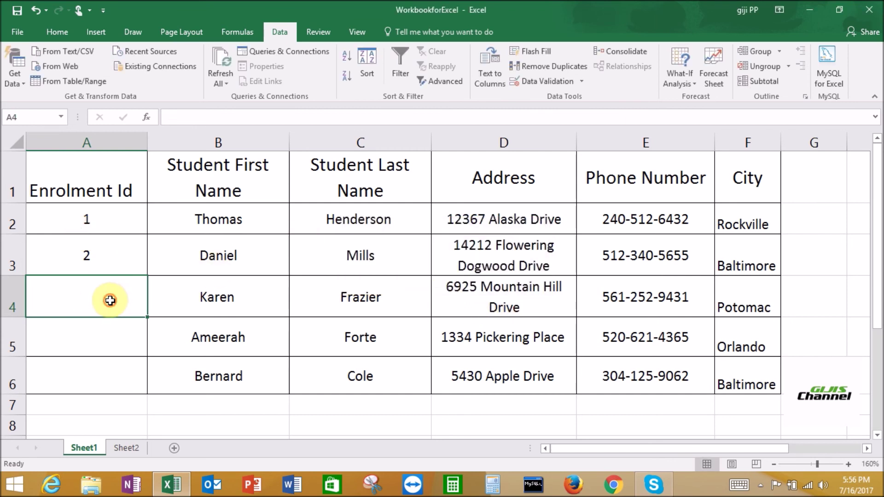
Step: Enter IDs 3, 4 and 5 in A4:A6, cancelling the rejected duplicate 4
{"action": "type", "text": "3"}
{"action": "key", "text": "Return"}
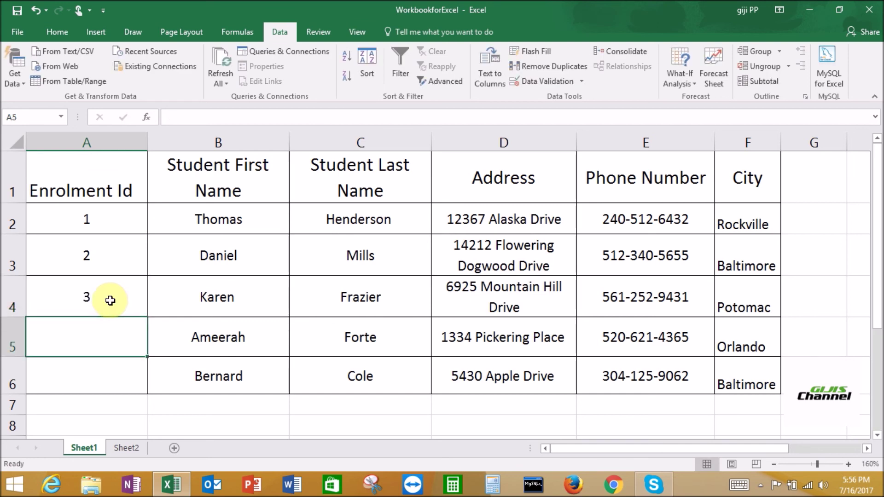
{"action": "type", "text": "4"}
{"action": "key", "text": "Return"}
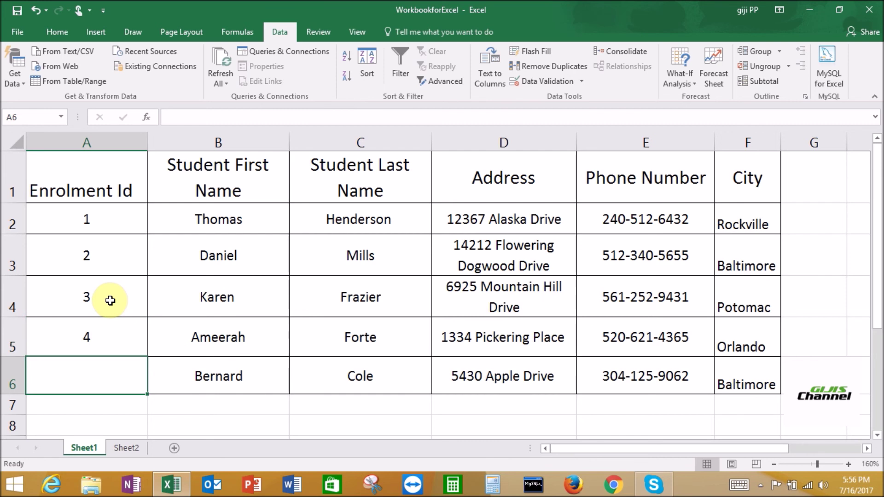
{"action": "type", "text": "4"}
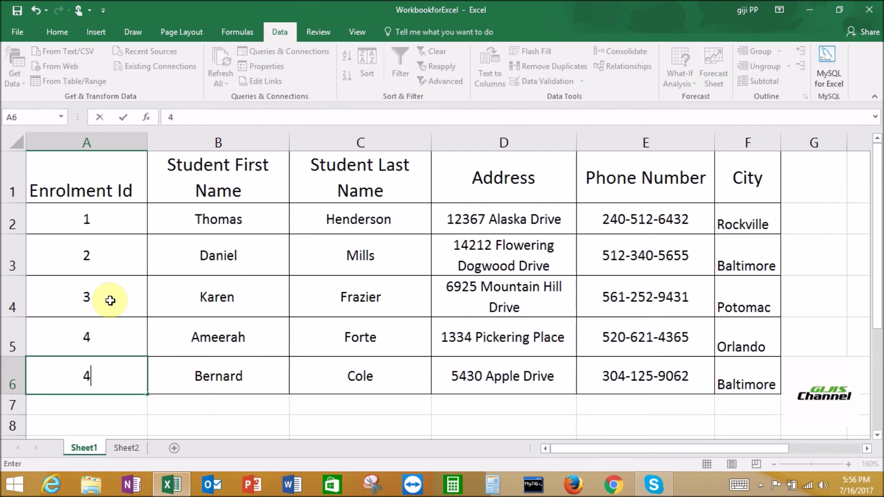
{"action": "key", "text": "Return"}
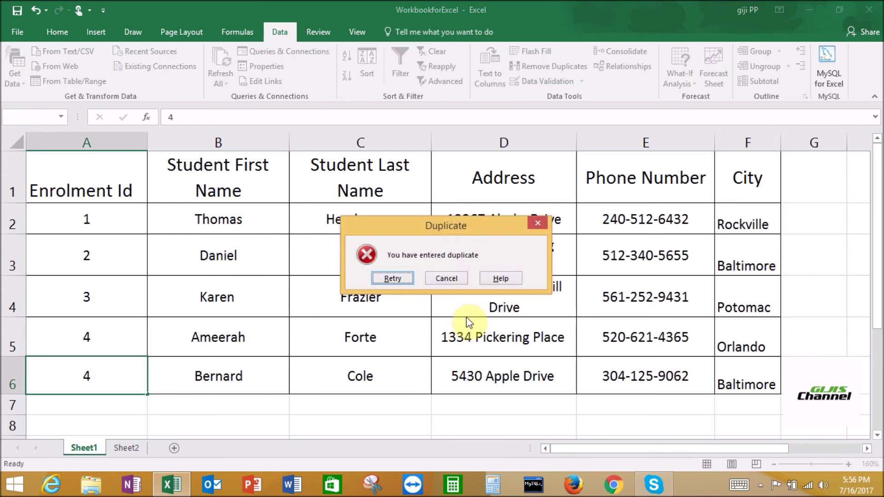
{"action": "left_click", "coordinate": [446, 279]}
{"action": "type", "text": "5"}
{"action": "key", "text": "Return"}
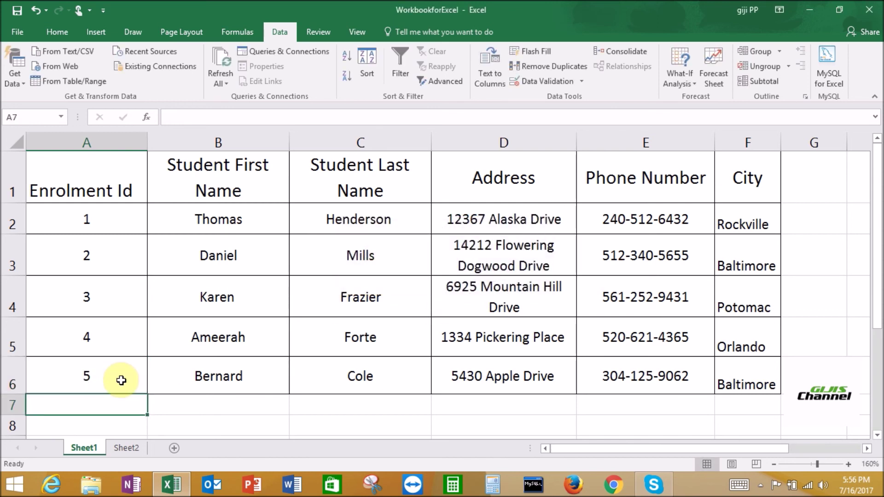